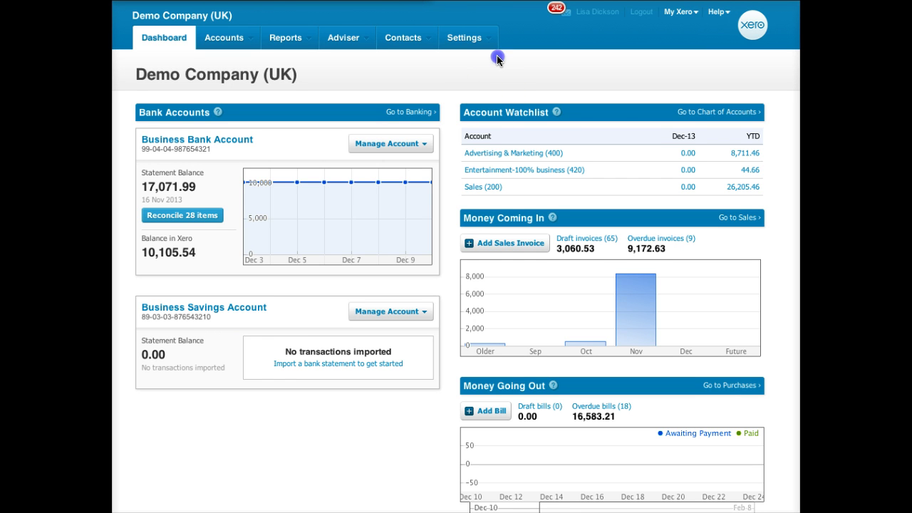
Start a new expense receipt from Newsagent, dated 10 Dec 2013
{"action": "scroll", "coordinate": [470, 100], "scroll_direction": "down", "scroll_amount": 4}
{"action": "left_click", "coordinate": [507, 441]}
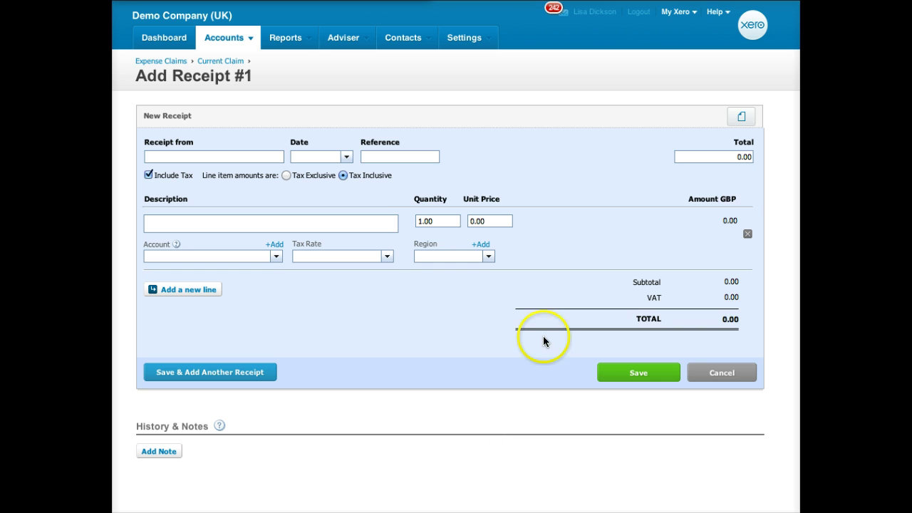
{"action": "type", "text": "News"}
{"action": "left_click", "coordinate": [245, 173]}
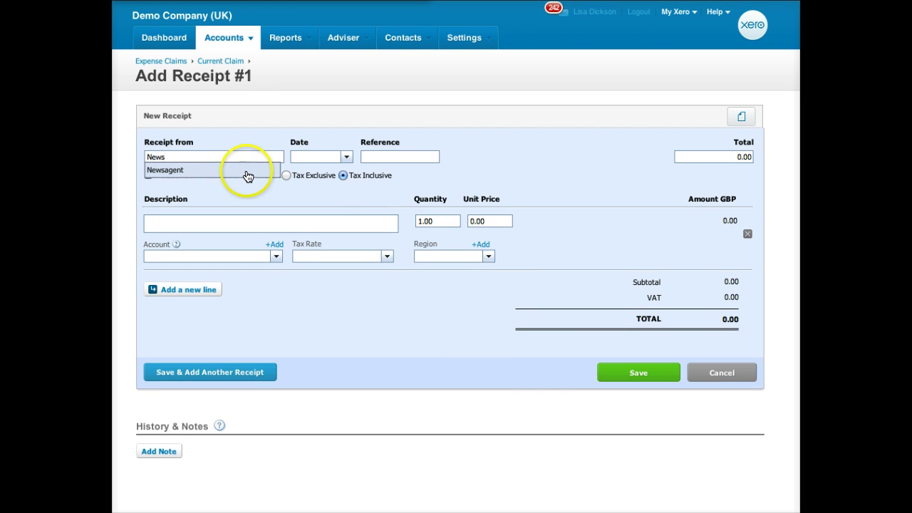
{"action": "left_click", "coordinate": [312, 157]}
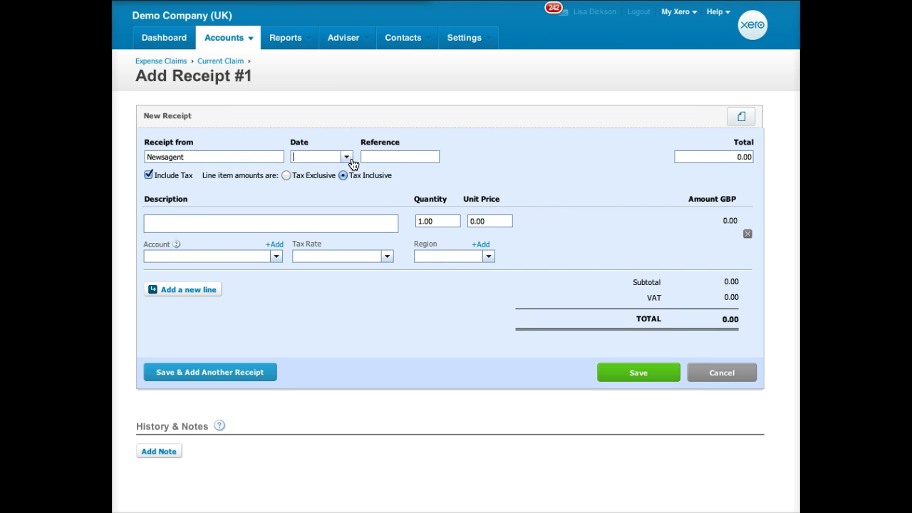
{"action": "type", "text": "10/12/2013"}
Describe the receipt's line item as Magazine with a unit price of 2.50
{"action": "key", "text": "Tab"}
{"action": "key", "text": "Tab"}
{"action": "key", "text": "Tab"}
{"action": "type", "text": "Magazine"}
{"action": "key", "text": "Tab"}
{"action": "key", "text": "Tab"}
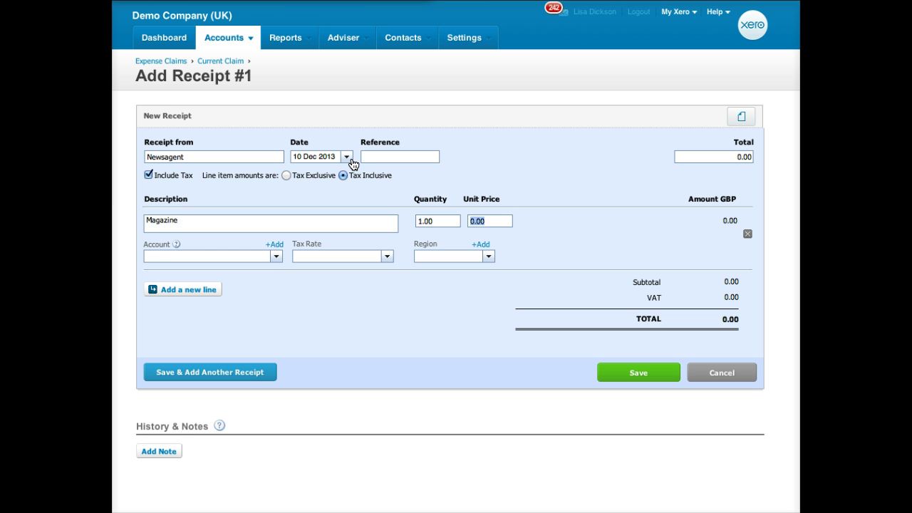
{"action": "type", "text": "2.50"}
Assign the magazine line to account 461 - Printing & Stationery with No VAT, then save it and start another receipt
{"action": "key", "text": "Tab"}
{"action": "type", "text": "sta"}
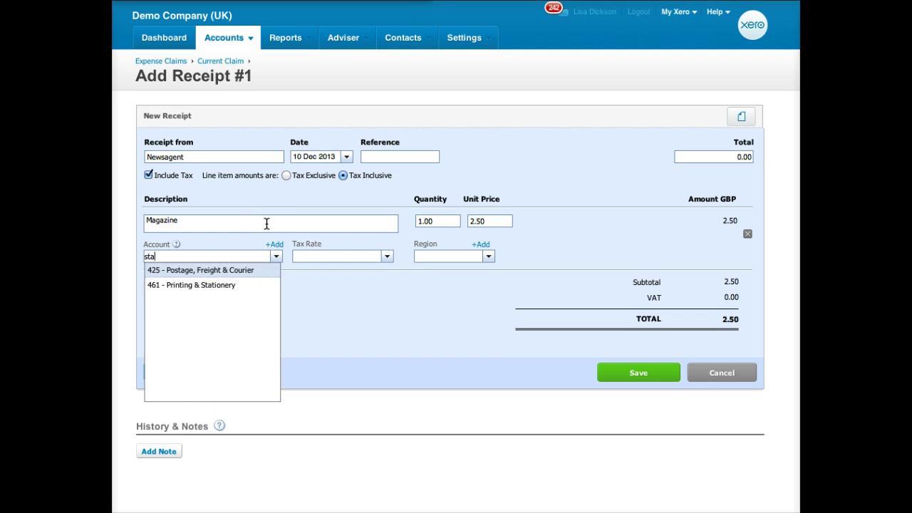
{"action": "left_click", "coordinate": [213, 286]}
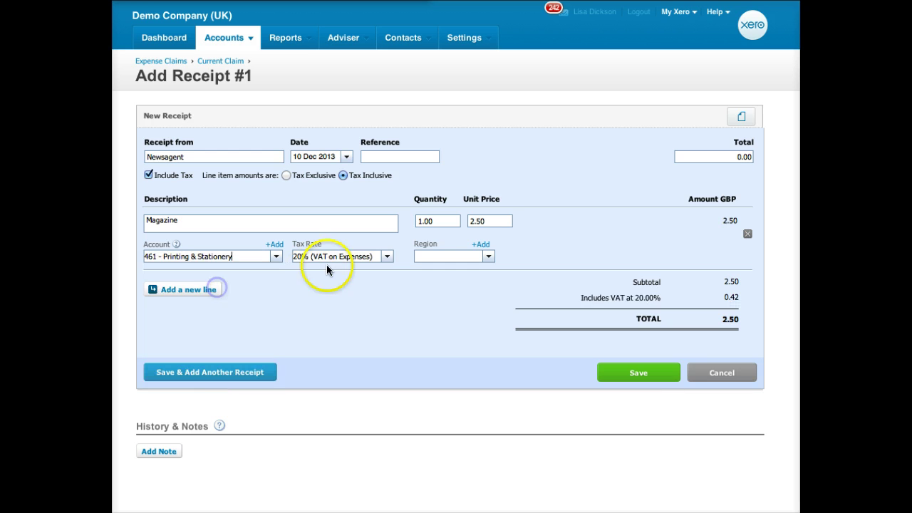
{"action": "left_click", "coordinate": [382, 261]}
{"action": "left_click", "coordinate": [350, 318]}
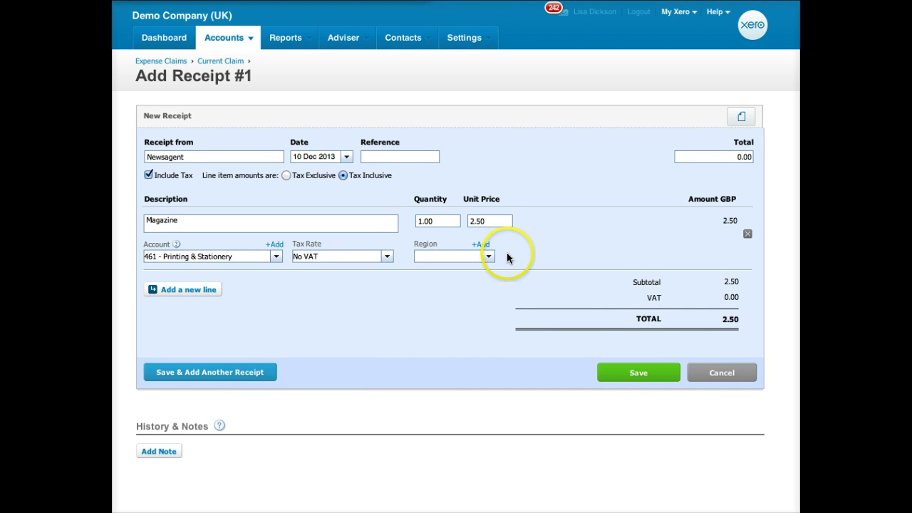
{"action": "left_click", "coordinate": [243, 374]}
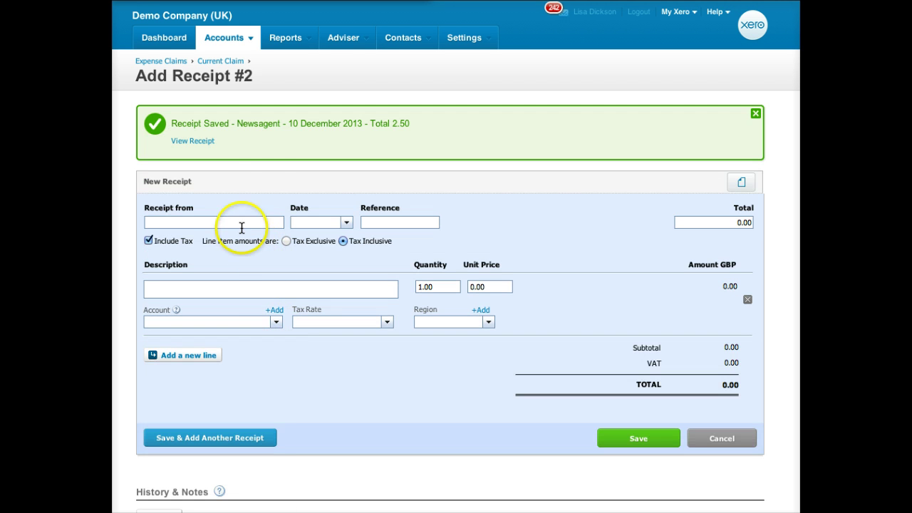
Enter Mileage as the new receipt's source and describe its line item as "Meeting - Bob the Builder - New Project"
{"action": "left_click", "coordinate": [221, 219]}
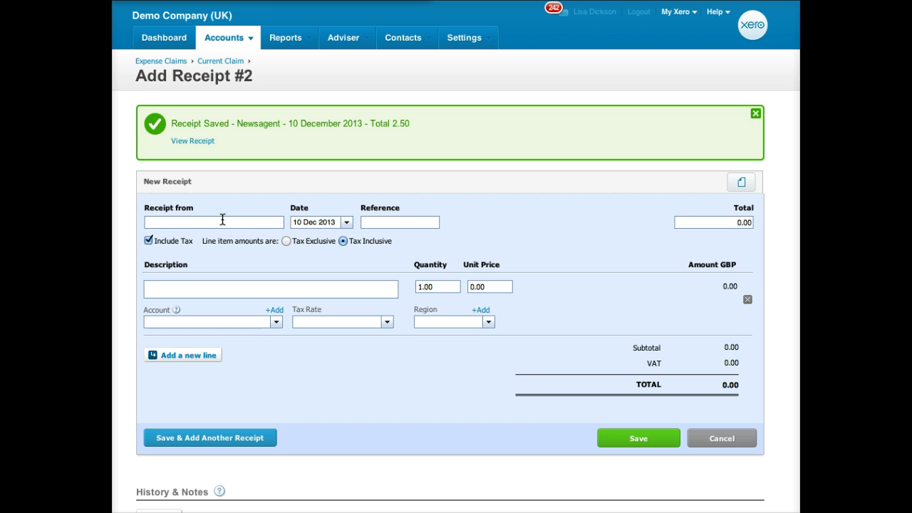
{"action": "type", "text": "Mileage"}
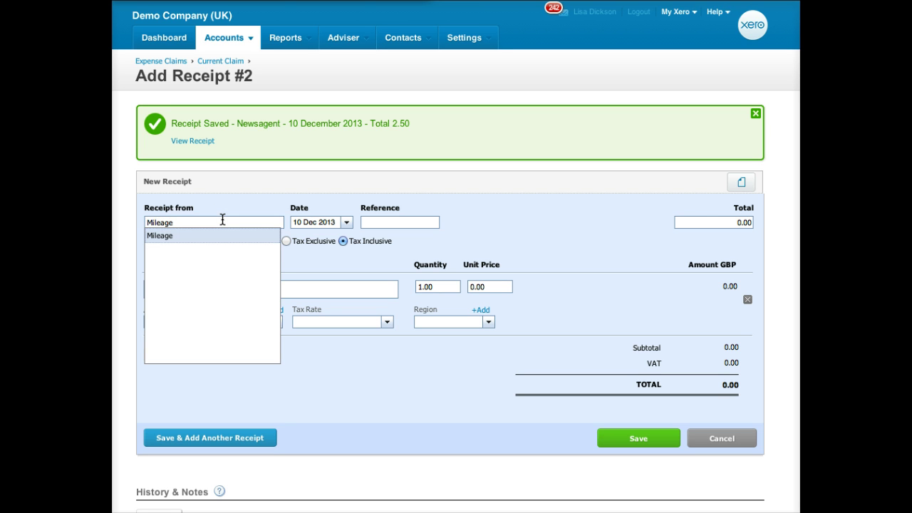
{"action": "key", "text": "Tab"}
{"action": "key", "text": "Tab"}
{"action": "key", "text": "Tab"}
{"action": "key", "text": "Tab"}
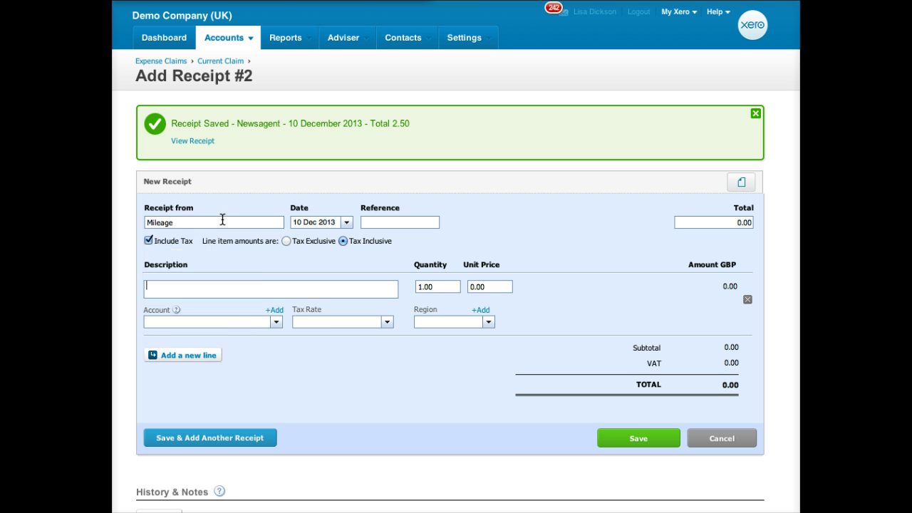
{"action": "type", "text": "Meeting - Bob the Builder "}
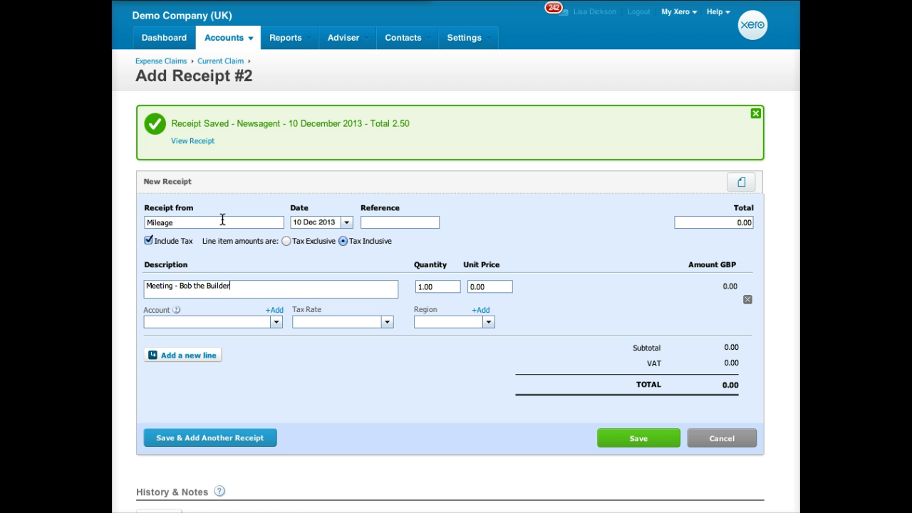
{"action": "type", "text": "- New Project"}
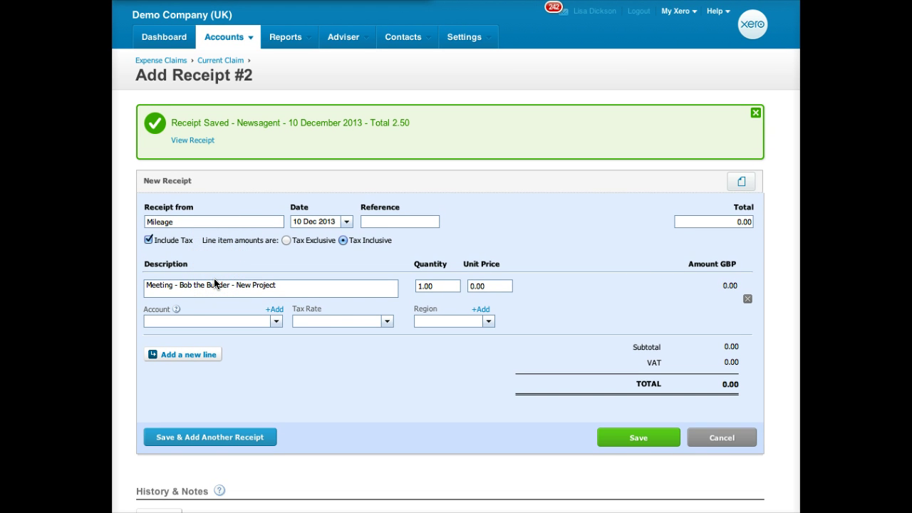
{"action": "left_click", "coordinate": [178, 286]}
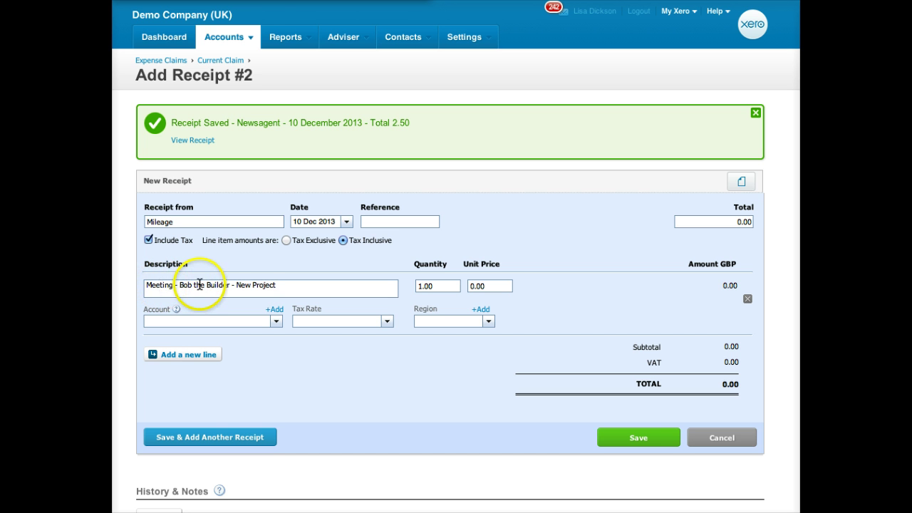
{"action": "left_click", "coordinate": [240, 286]}
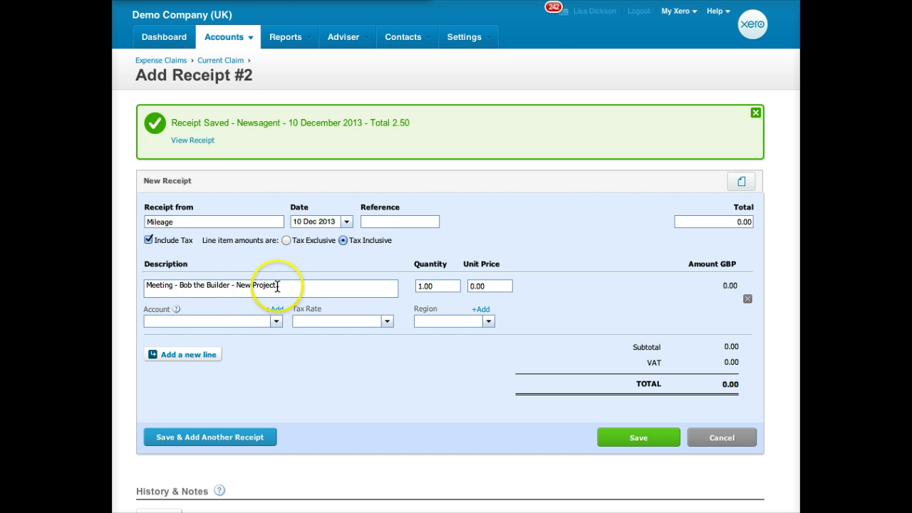
{"action": "left_click", "coordinate": [284, 285]}
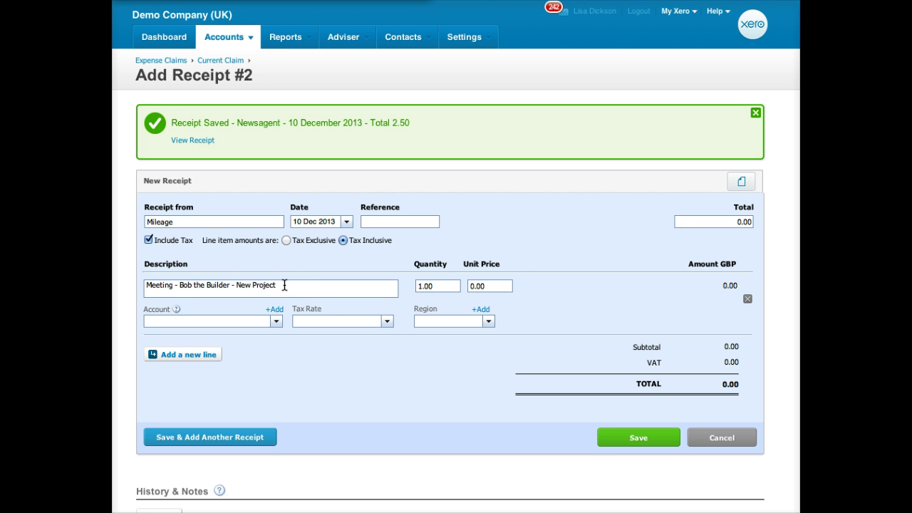
Set the mileage line's unit price to 0.45 and its quantity to 20
{"action": "left_click", "coordinate": [485, 291]}
{"action": "type", "text": "20"}
{"action": "key", "text": "BackSpace"}
{"action": "key", "text": "BackSpace"}
{"action": "type", "text": ".45"}
{"action": "left_click", "coordinate": [432, 285]}
{"action": "left_click_drag", "start_coordinate": [439, 286], "coordinate": [409, 286]}
{"action": "type", "text": "20"}
{"action": "key", "text": "Tab"}
Assign the mileage line to account 492 - Mileage Claims with No VAT and save the receipt
{"action": "left_click", "coordinate": [271, 320]}
{"action": "type", "text": "mi"}
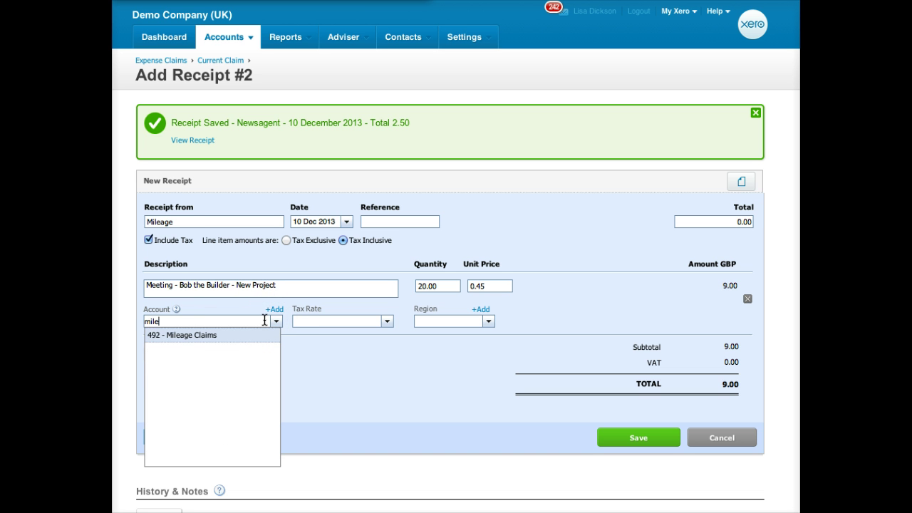
{"action": "type", "text": "le"}
{"action": "left_click", "coordinate": [225, 336]}
{"action": "left_click", "coordinate": [370, 324]}
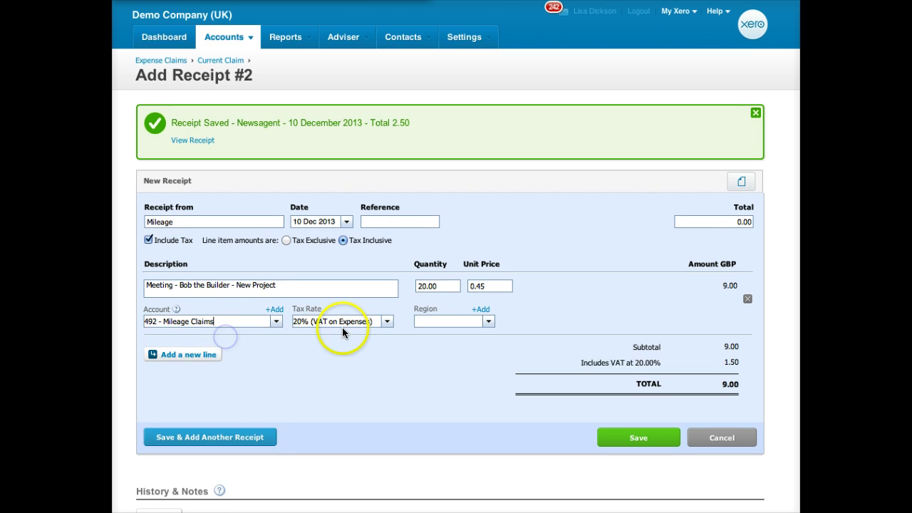
{"action": "left_click", "coordinate": [387, 321]}
{"action": "left_click", "coordinate": [353, 378]}
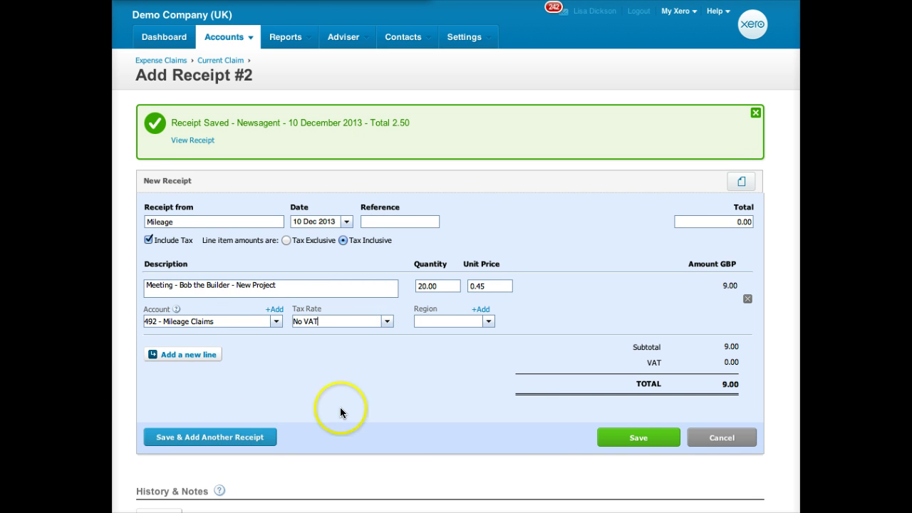
{"action": "left_click", "coordinate": [653, 438]}
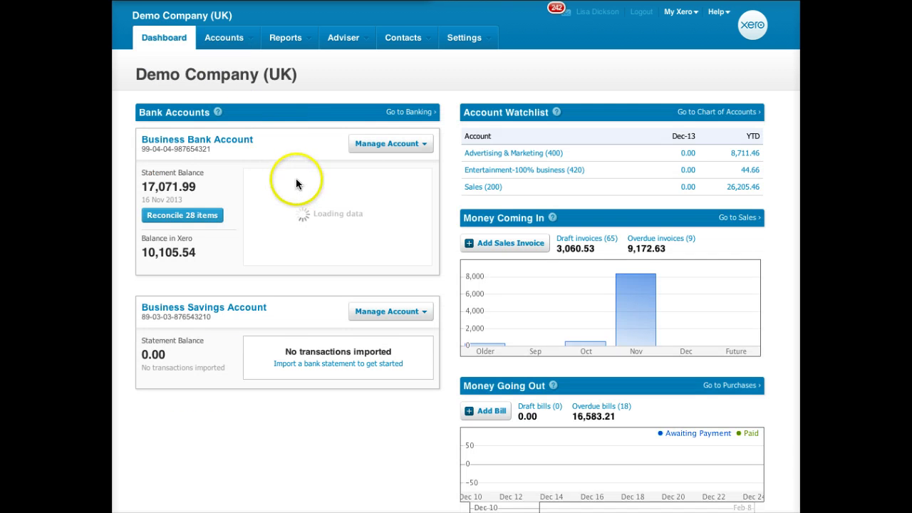
Open your current expense claim from the dashboard's Expense Claims section
{"action": "scroll", "coordinate": [301, 152], "scroll_direction": "down", "scroll_amount": 2}
{"action": "scroll", "coordinate": [303, 153], "scroll_direction": "down", "scroll_amount": 5}
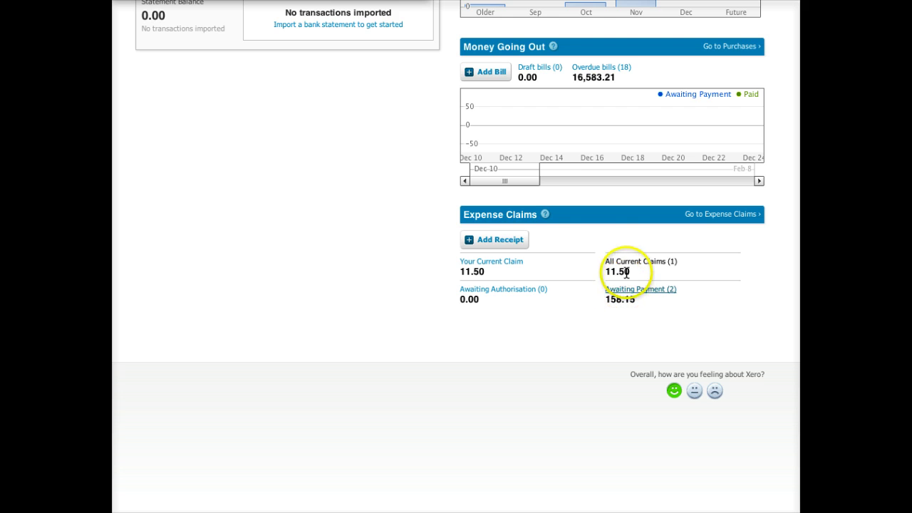
{"action": "left_click", "coordinate": [486, 267]}
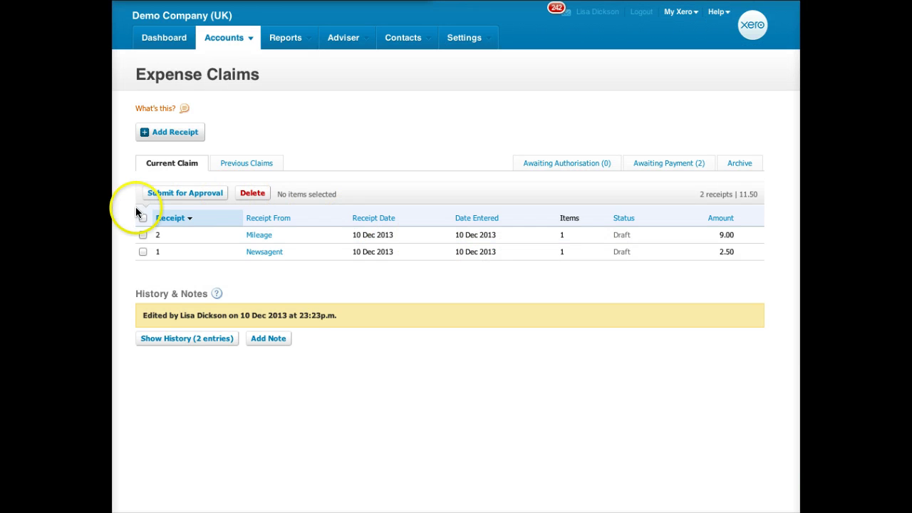
{"action": "left_click", "coordinate": [141, 218]}
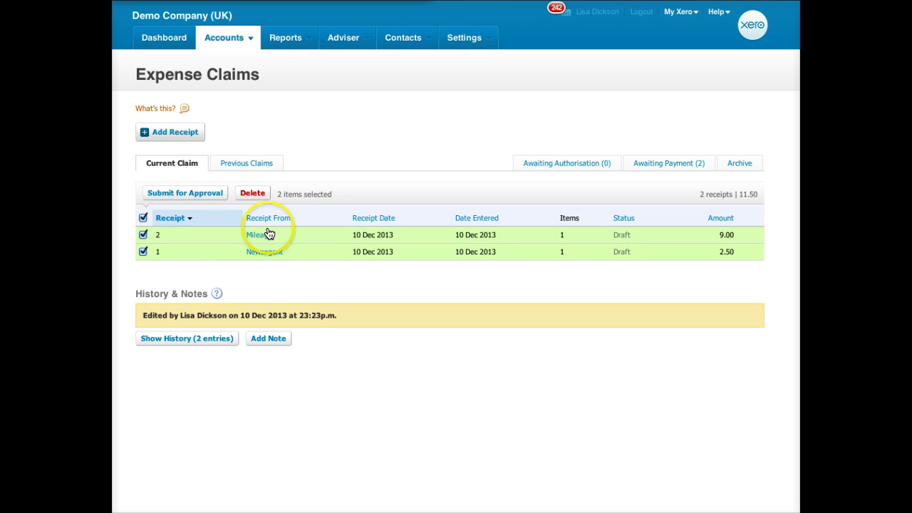
{"action": "left_click", "coordinate": [143, 218]}
{"action": "left_click", "coordinate": [180, 194]}
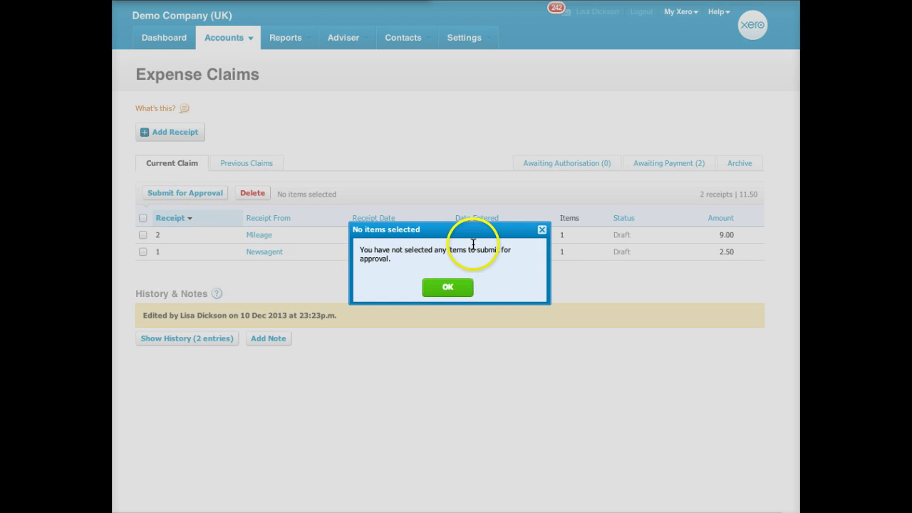
{"action": "left_click", "coordinate": [445, 287]}
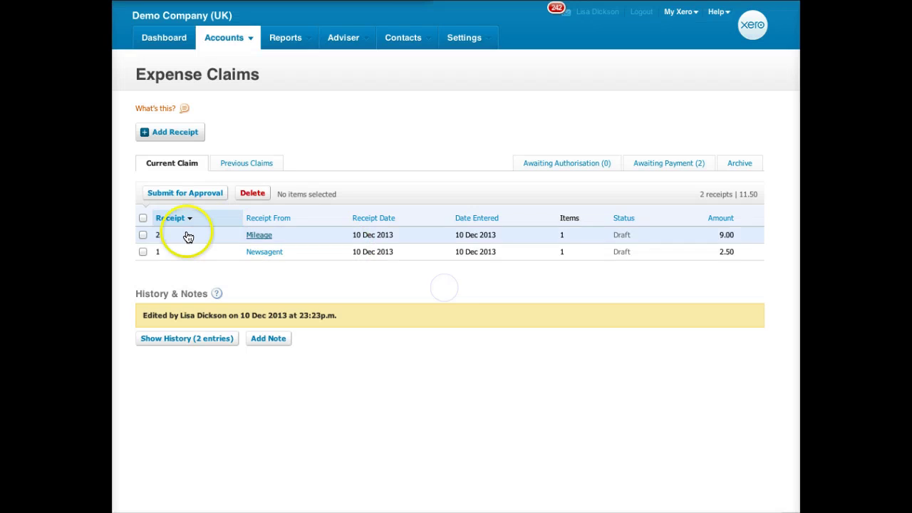
Submit both the Mileage and Newsagent receipts for approval
{"action": "left_click", "coordinate": [142, 218]}
{"action": "left_click", "coordinate": [181, 194]}
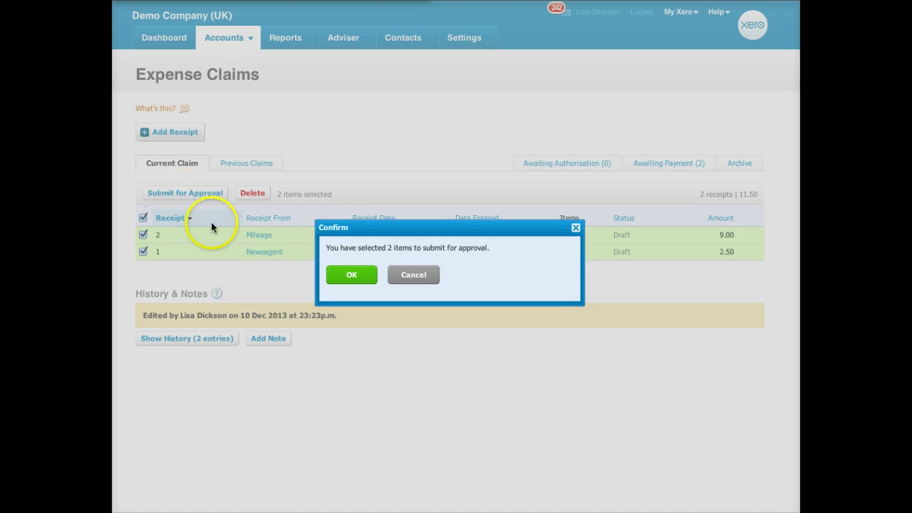
{"action": "left_click", "coordinate": [349, 274]}
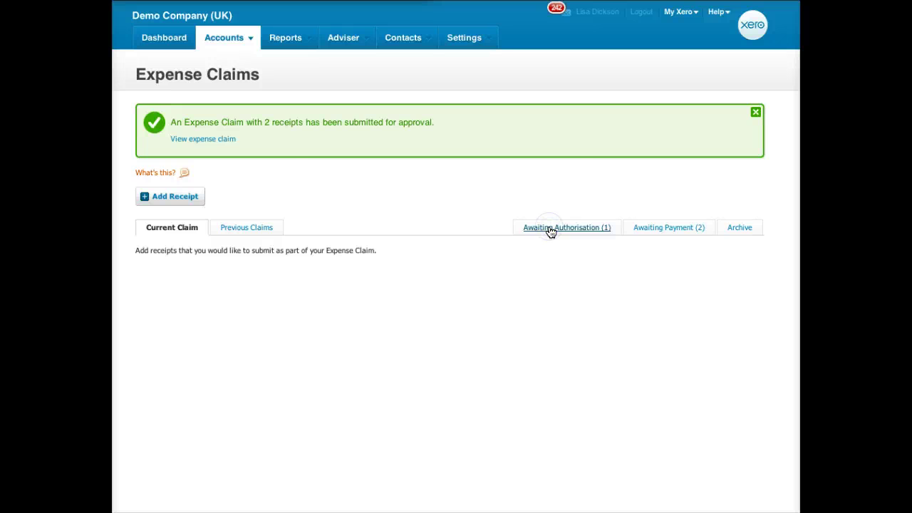
Open the submitted claim awaiting authorisation and approve both of its receipts
{"action": "left_click", "coordinate": [550, 229]}
{"action": "left_click", "coordinate": [337, 207]}
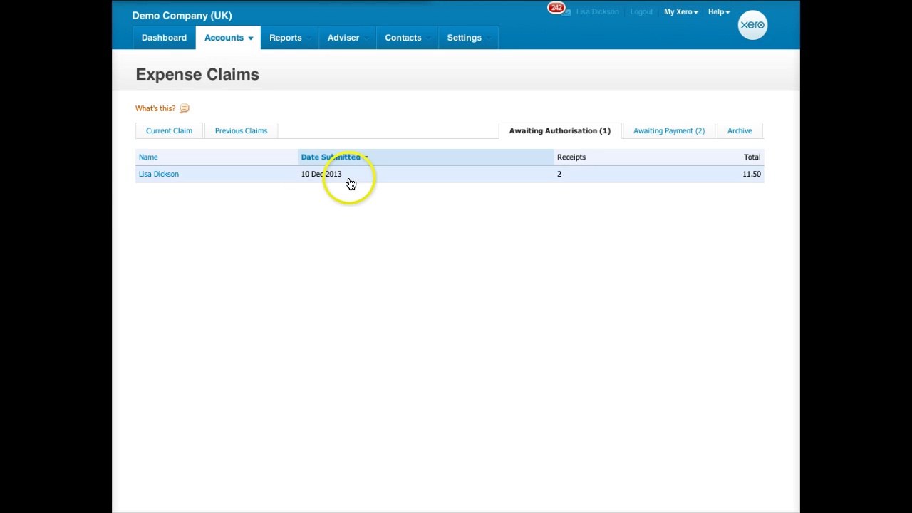
{"action": "left_click", "coordinate": [163, 176]}
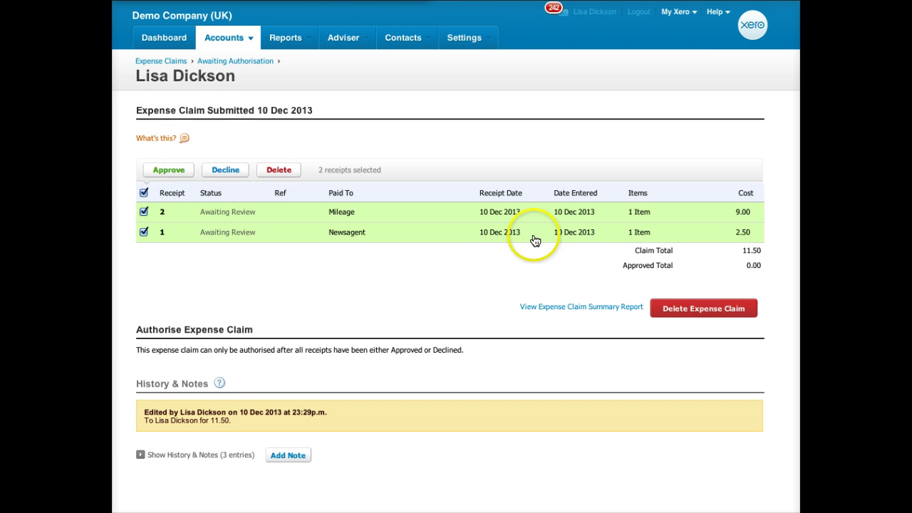
{"action": "left_click", "coordinate": [168, 172]}
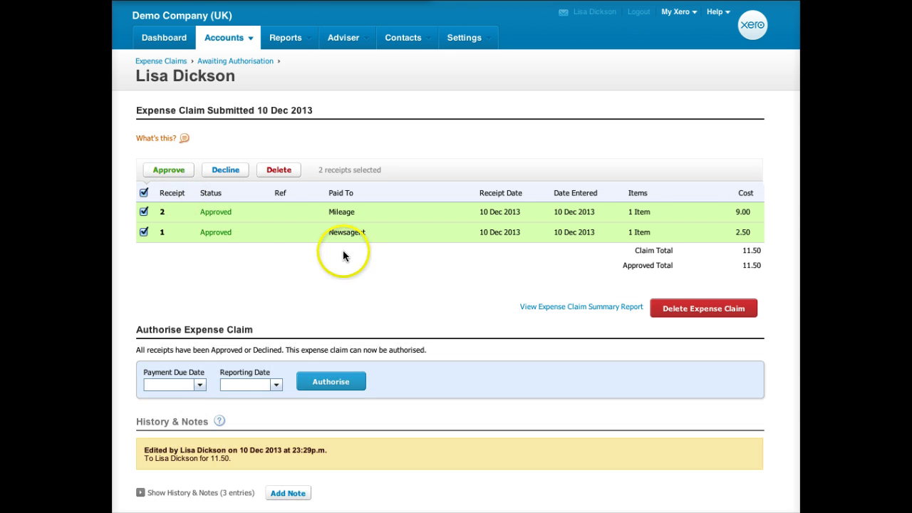
Set the claim's payment due date to 12 Dec 2013 and its reporting date to 31 Dec 2013
{"action": "left_click", "coordinate": [195, 385]}
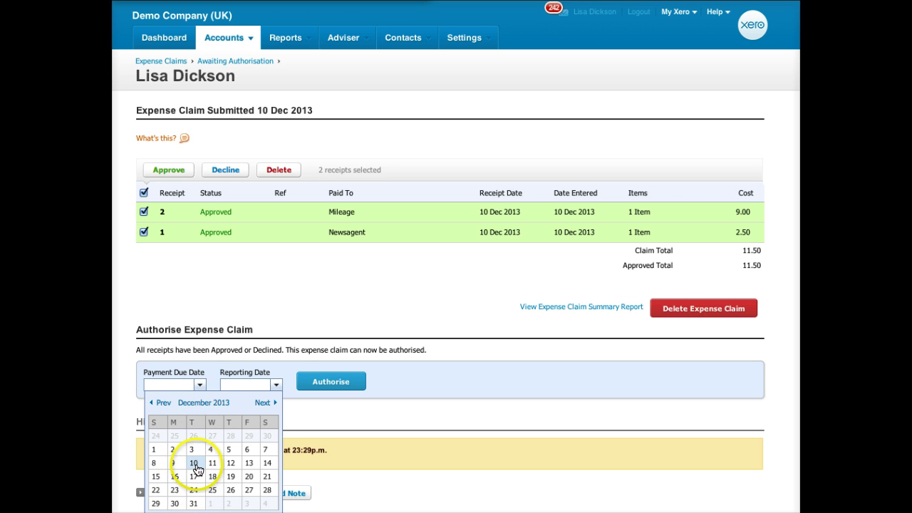
{"action": "left_click", "coordinate": [231, 463]}
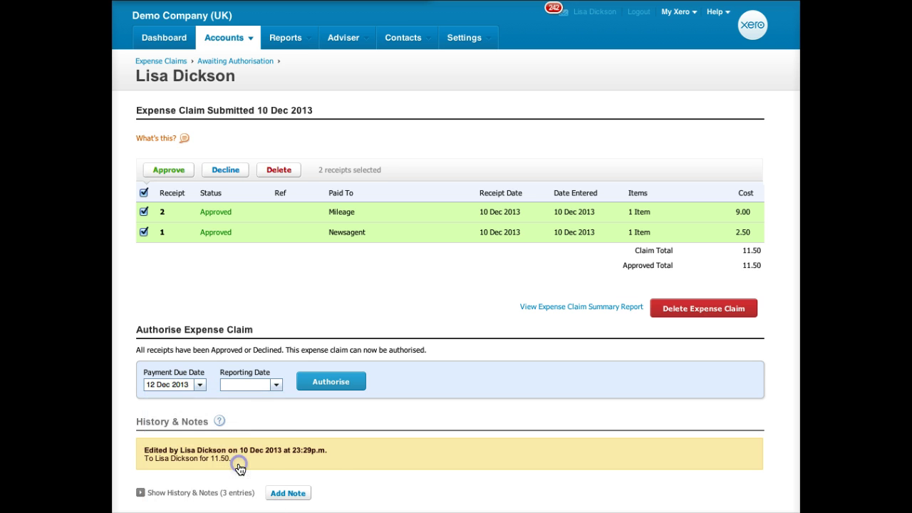
{"action": "left_click", "coordinate": [275, 386]}
{"action": "left_click", "coordinate": [272, 498]}
{"action": "left_click", "coordinate": [190, 384]}
{"action": "left_click", "coordinate": [165, 384]}
{"action": "left_click", "coordinate": [253, 384]}
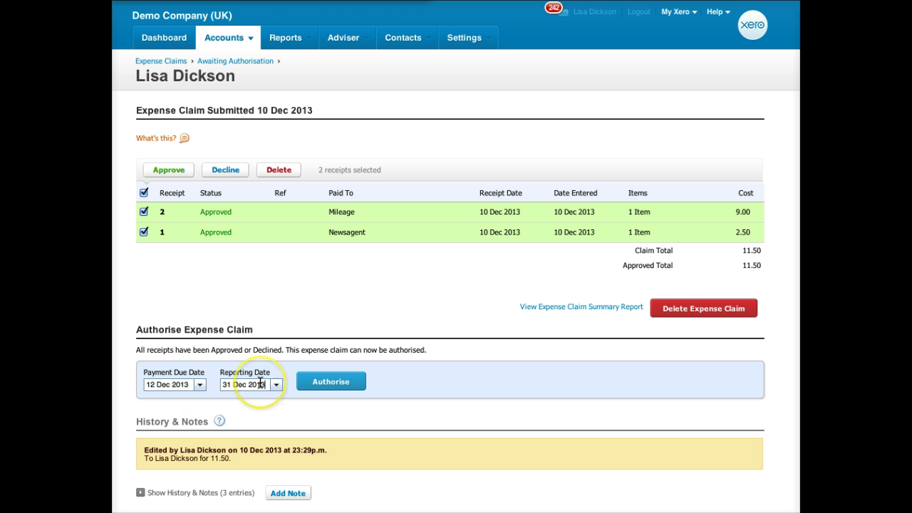
Reselect 31 Dec 2013 as the reporting date and authorise the expense claim
{"action": "left_click", "coordinate": [275, 385]}
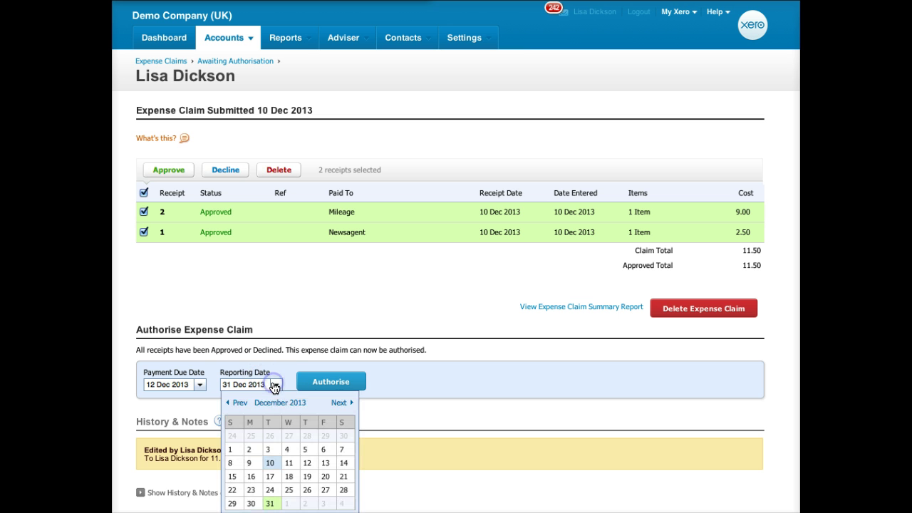
{"action": "left_click", "coordinate": [275, 384]}
{"action": "left_click", "coordinate": [275, 384]}
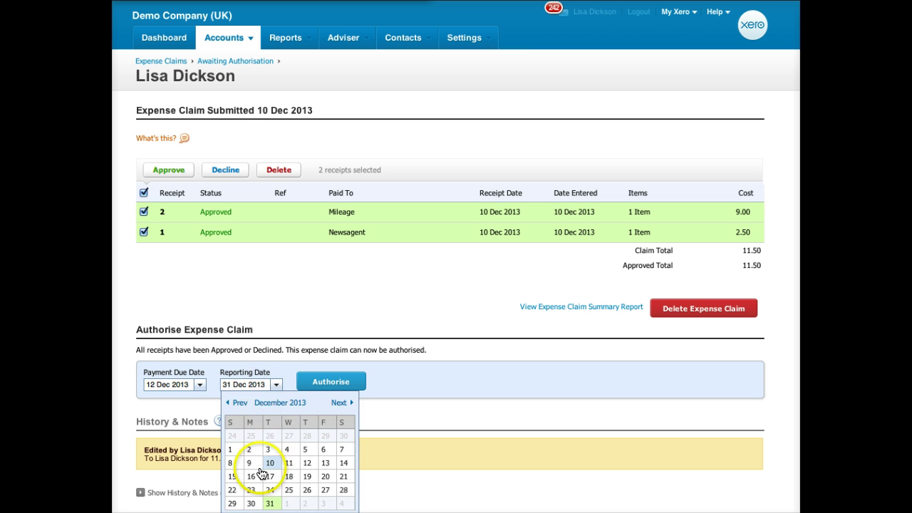
{"action": "left_click", "coordinate": [268, 503]}
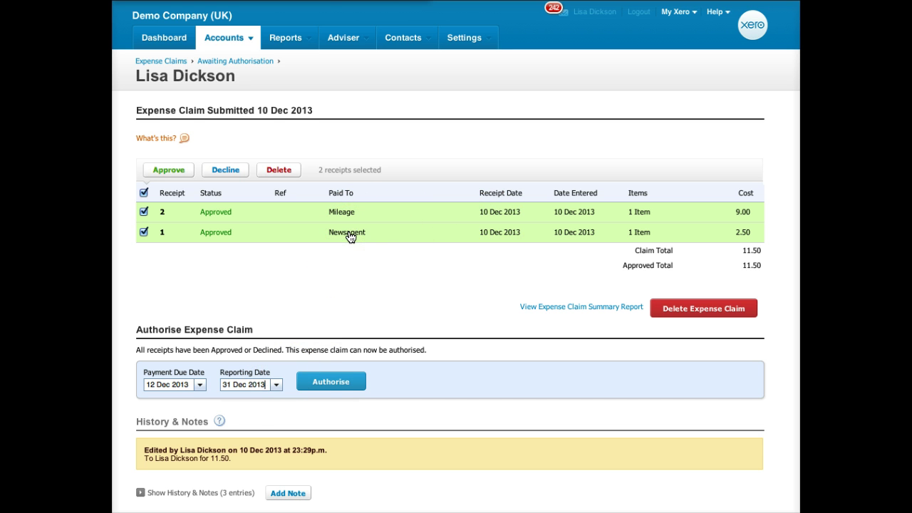
{"action": "left_click", "coordinate": [331, 382]}
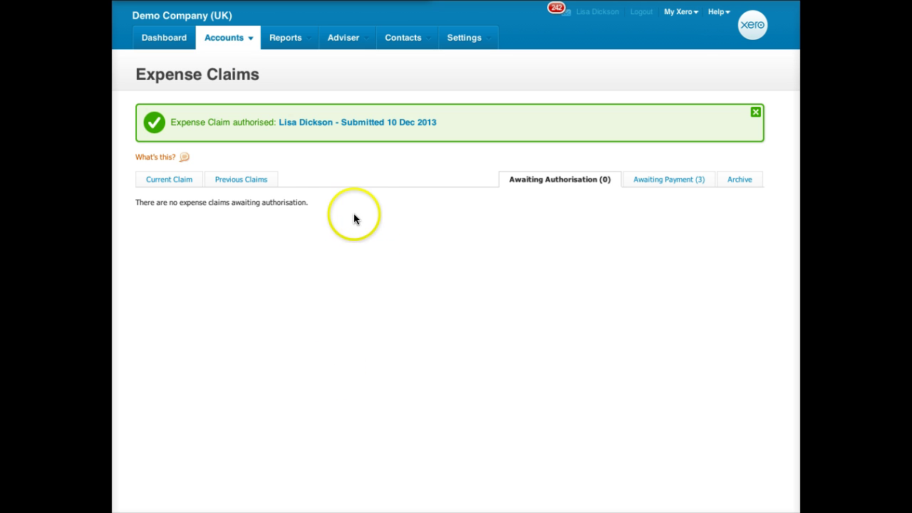
Review the previous expense claims and the claims awaiting payment
{"action": "left_click", "coordinate": [154, 182]}
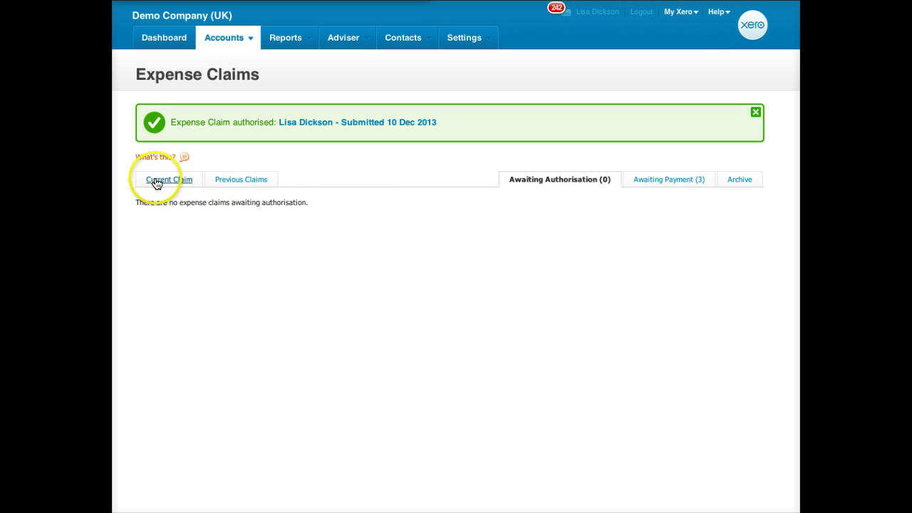
{"action": "left_click", "coordinate": [240, 182]}
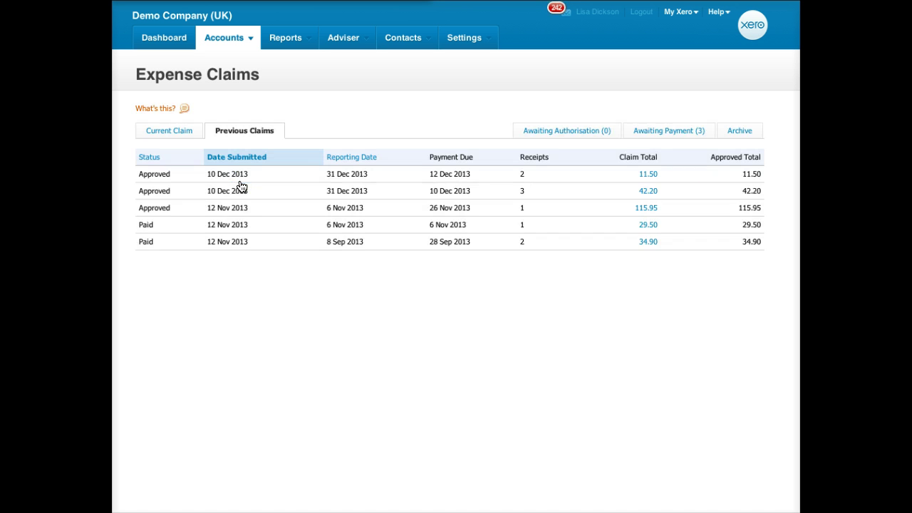
{"action": "left_click", "coordinate": [658, 131]}
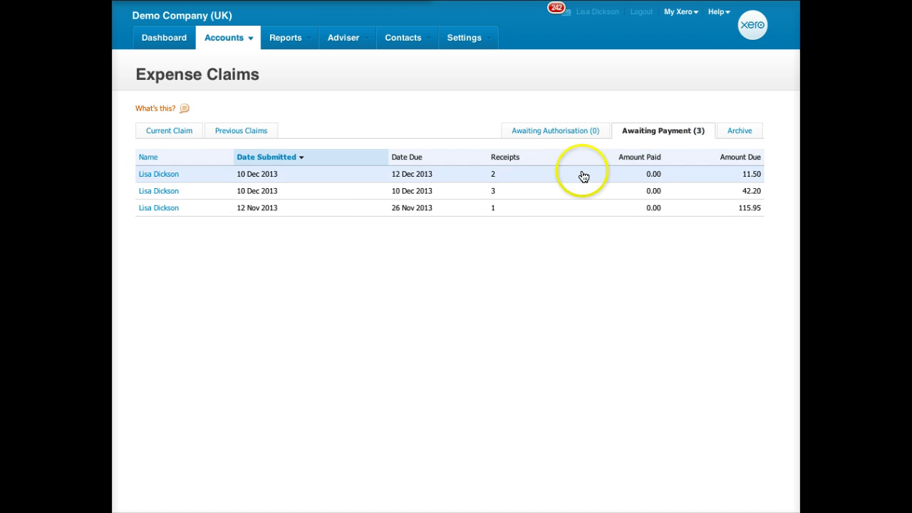